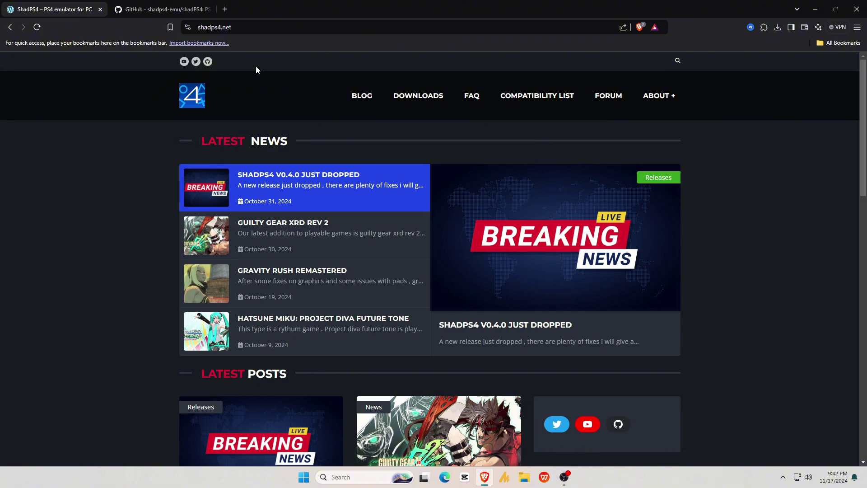
# Step: Download the Windows QT build of shadPS4 v0.4.0 from the emulator's official website
pyautogui.click(167, 11)
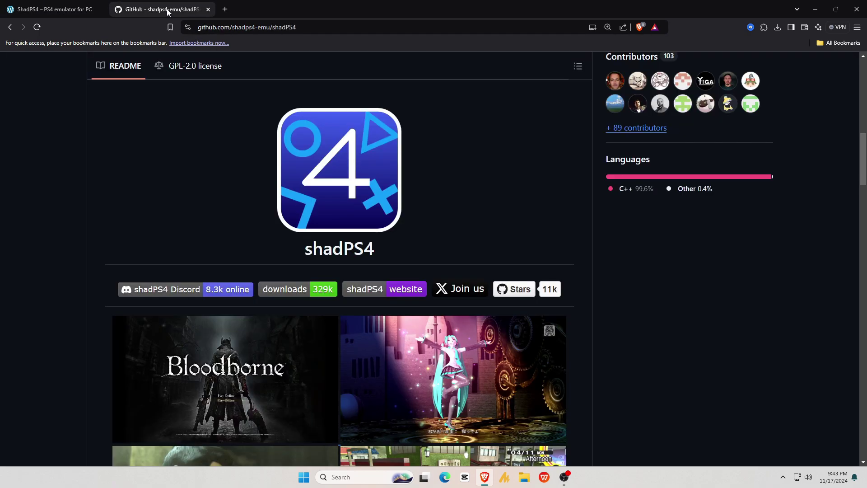
pyautogui.click(61, 6)
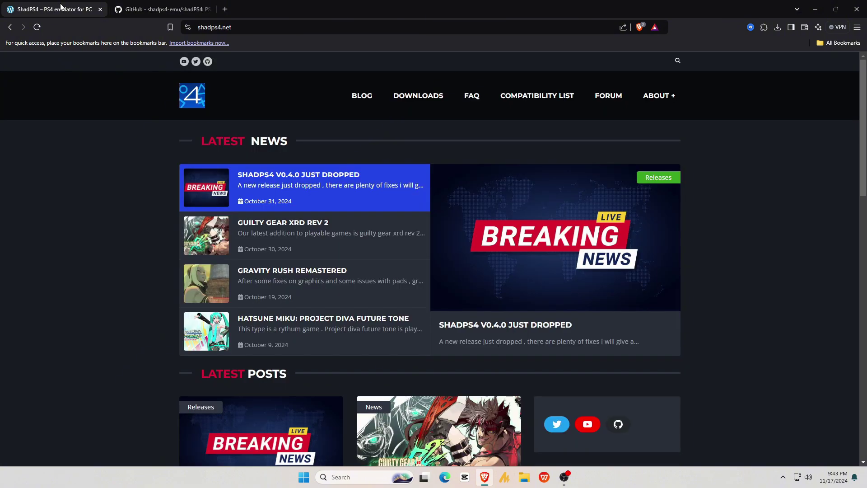
pyautogui.click(417, 101)
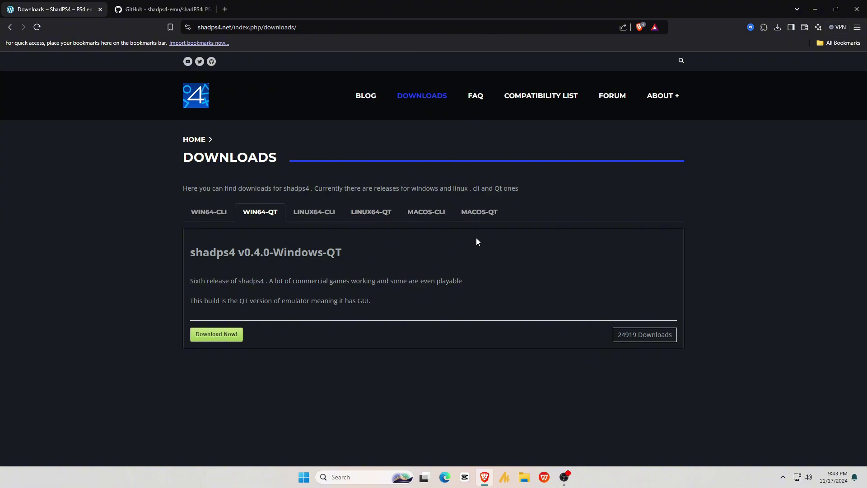
pyautogui.click(217, 337)
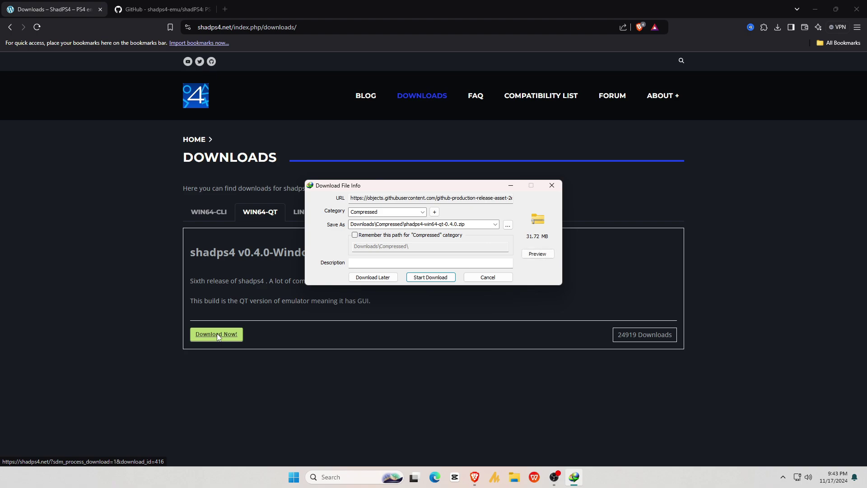
pyautogui.click(431, 278)
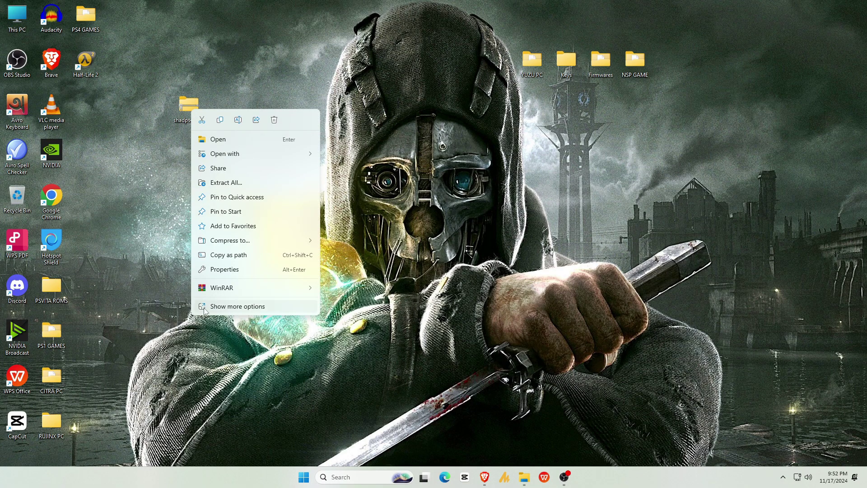
# Step: Extract the shadps4-win64-qt-0.4.0 archive to its own desktop folder with 7-Zip, and delete the archive
pyautogui.click(244, 305)
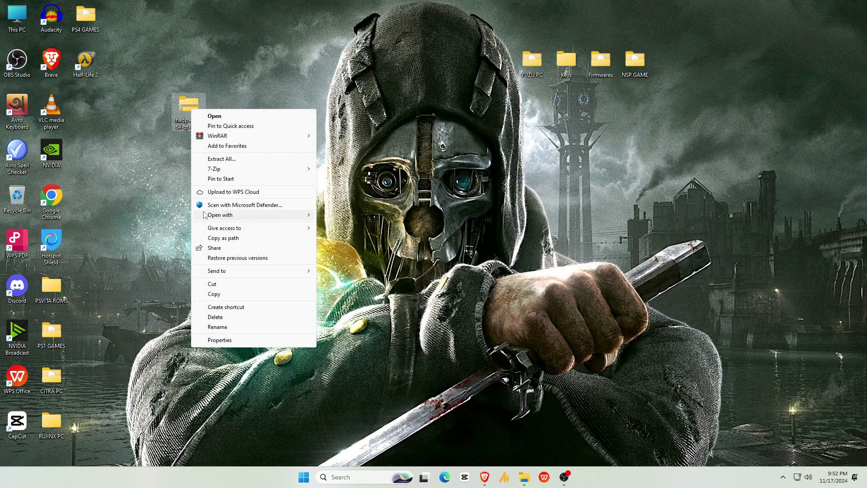
pyautogui.moveTo(230, 169)
pyautogui.click(346, 189)
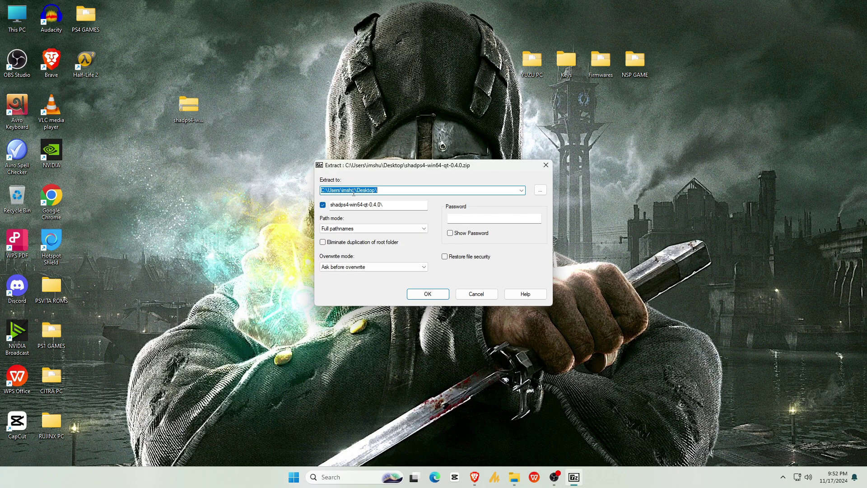
pyautogui.click(429, 297)
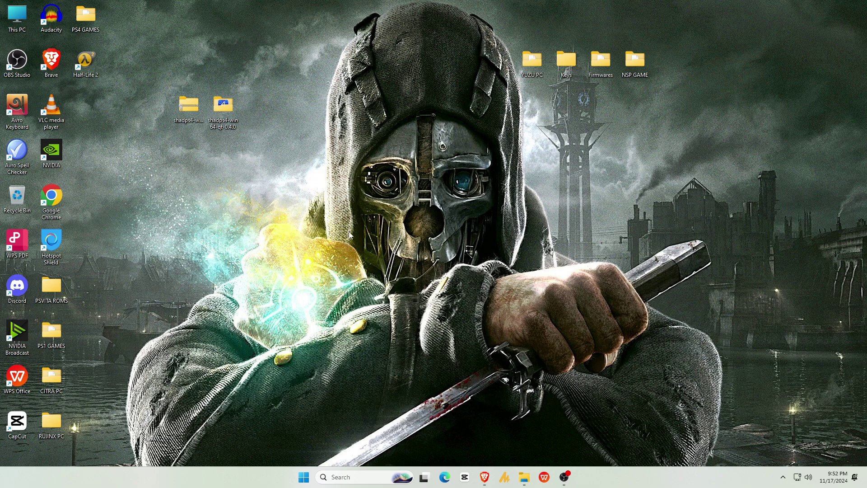
pyautogui.rightClick(184, 110)
pyautogui.click(267, 121)
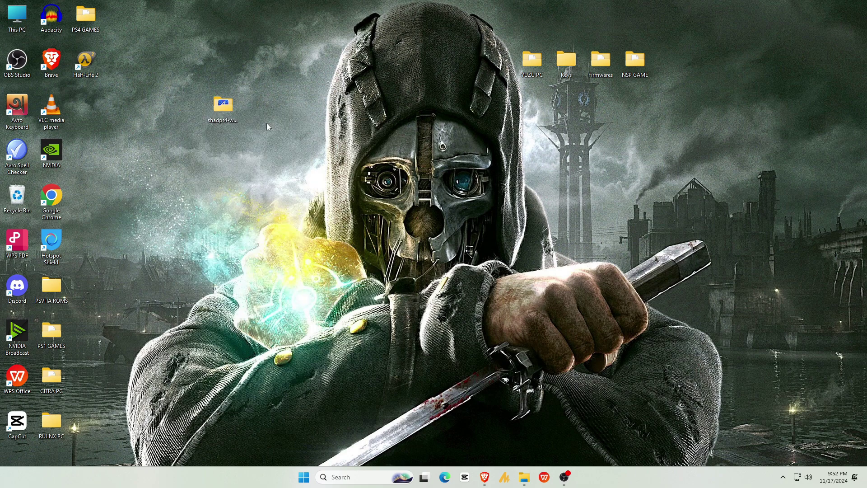
# Step: Launch shadPS4 from the extracted shadps4-win64-qt-0.4.0 folder and cancel choosing the game and DLC directories
pyautogui.rightClick(218, 108)
pyautogui.click(228, 137)
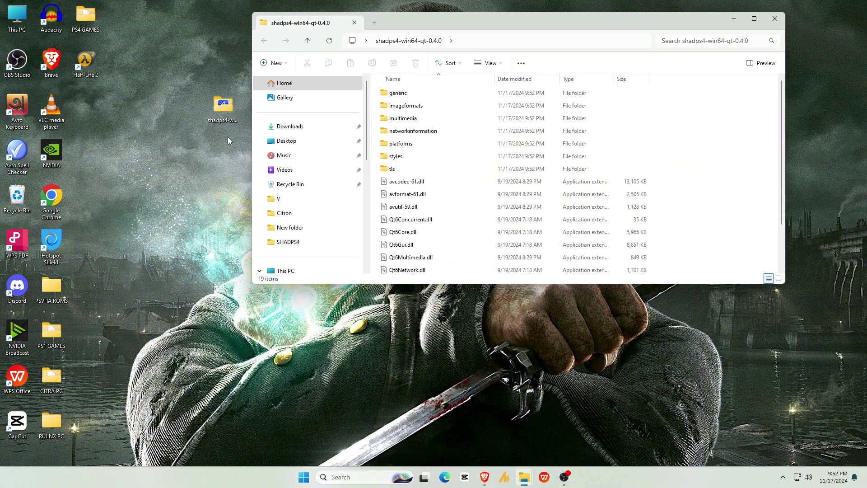
pyautogui.scroll(-2, 408, 166)
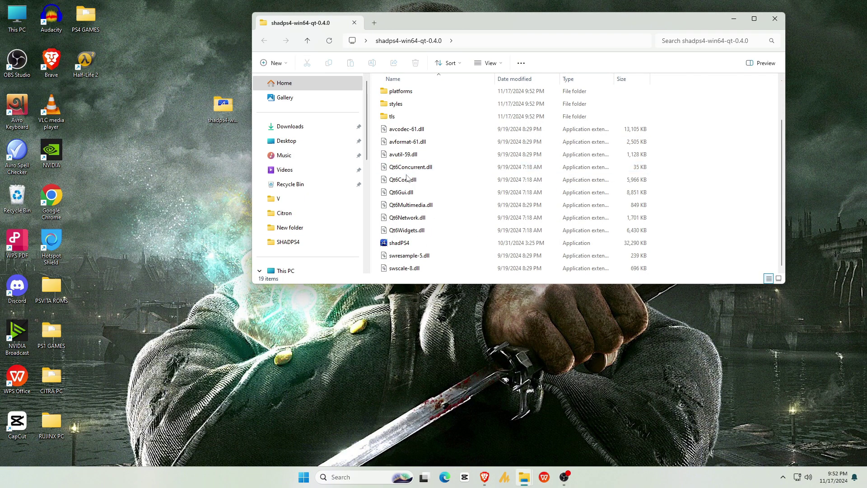
pyautogui.doubleClick(397, 245)
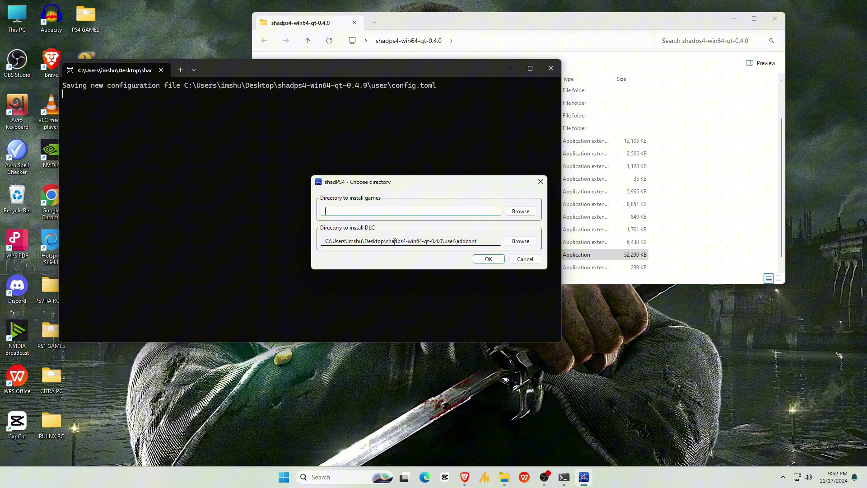
pyautogui.click(524, 260)
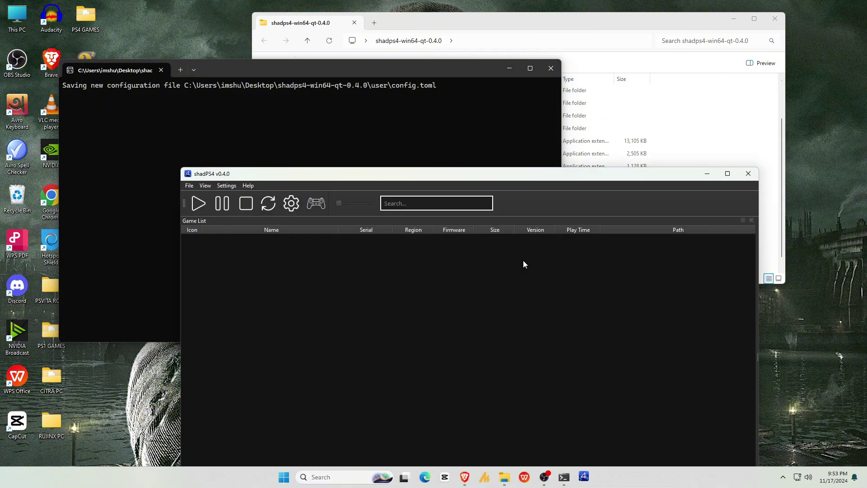
# Step: Minimize the console and folder windows, and maximize the shadPS4 window
pyautogui.moveTo(510, 180); pyautogui.dragTo(458, 148)
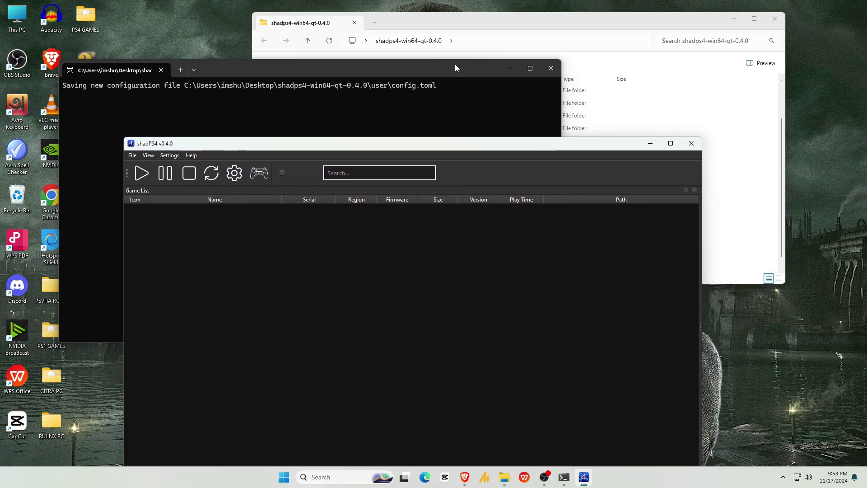
pyautogui.moveTo(455, 64); pyautogui.dragTo(435, 69)
pyautogui.click(509, 64)
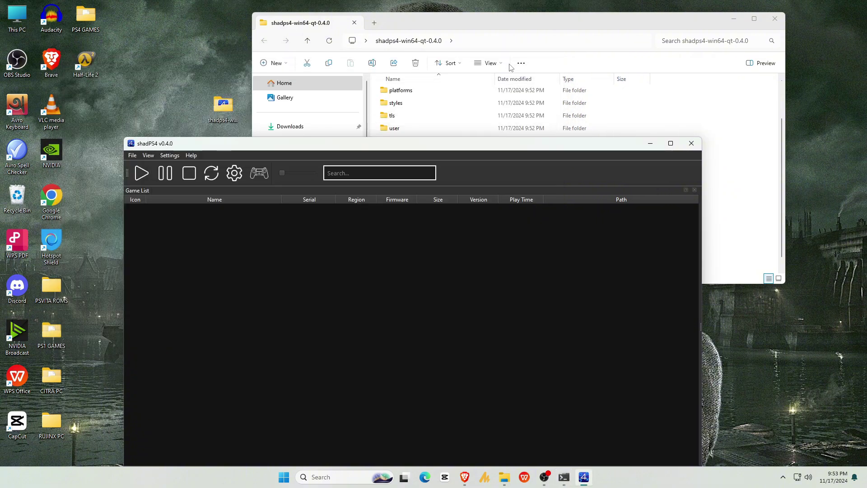
pyautogui.click(733, 21)
pyautogui.click(733, 20)
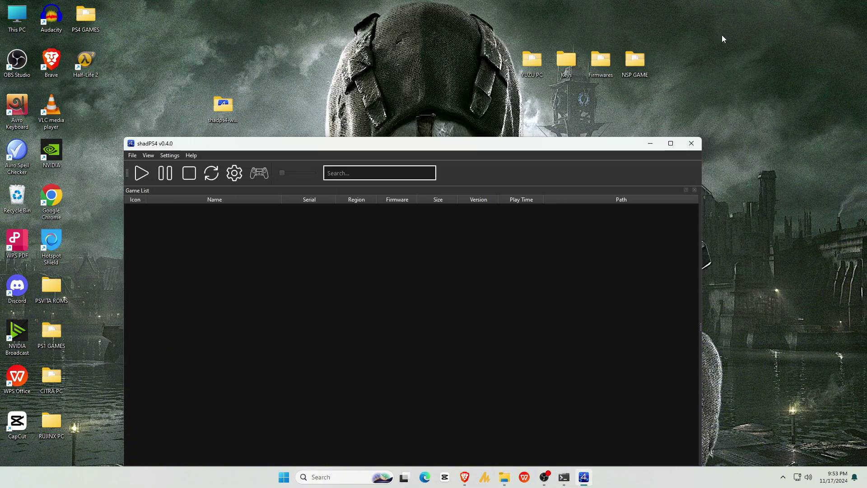
pyautogui.click(670, 143)
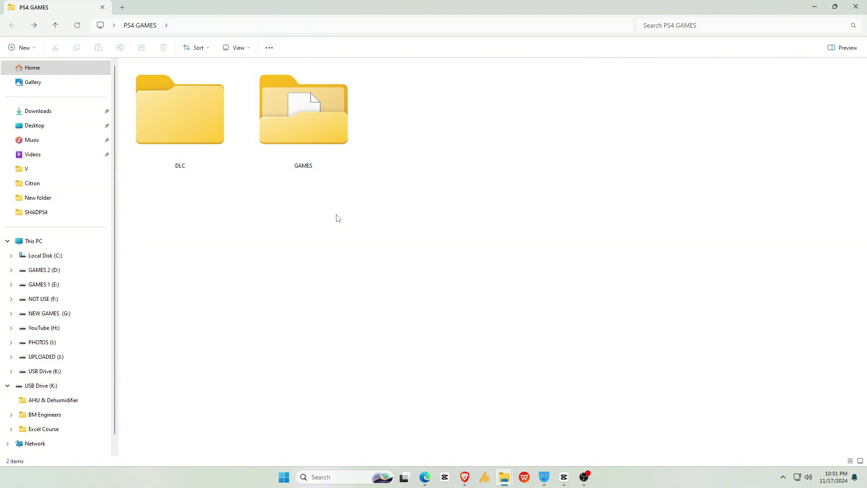
# Step: Extract the Sonic Mania archive in place inside the GAMES folder with 7-Zip and open the extracted item
pyautogui.doubleClick(316, 139)
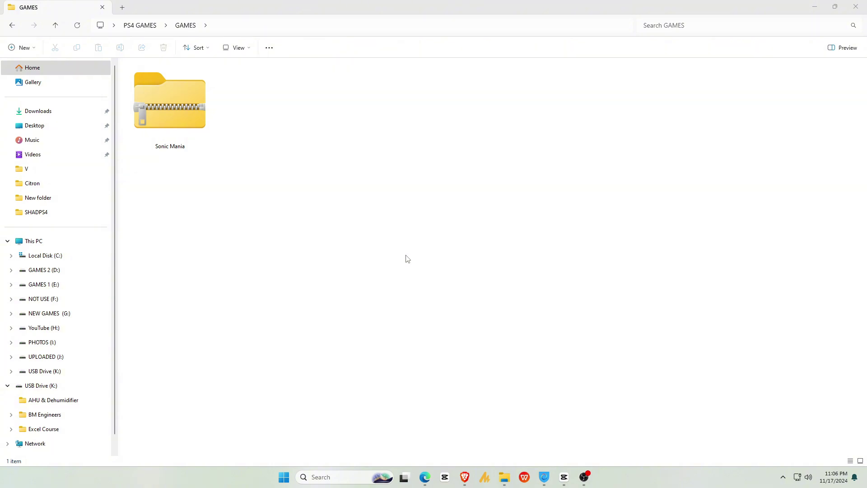
pyautogui.rightClick(181, 124)
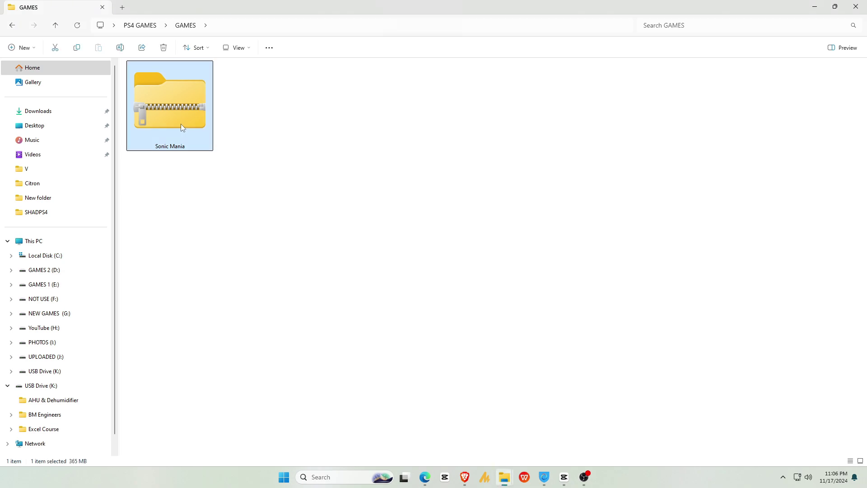
pyautogui.click(220, 342)
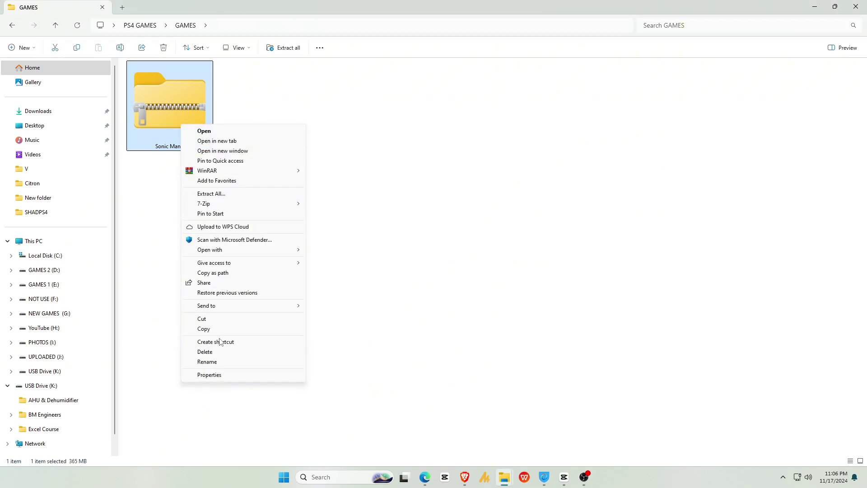
pyautogui.moveTo(224, 204)
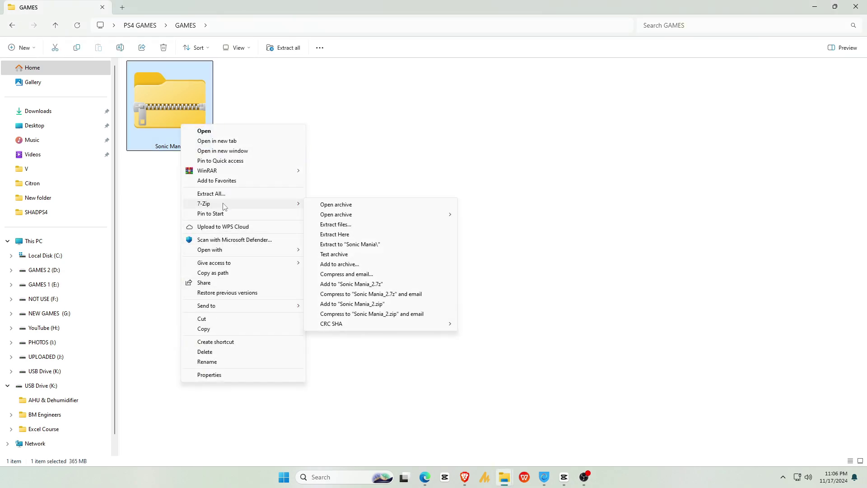
pyautogui.click(339, 235)
pyautogui.click(170, 120)
pyautogui.doubleClick(171, 122)
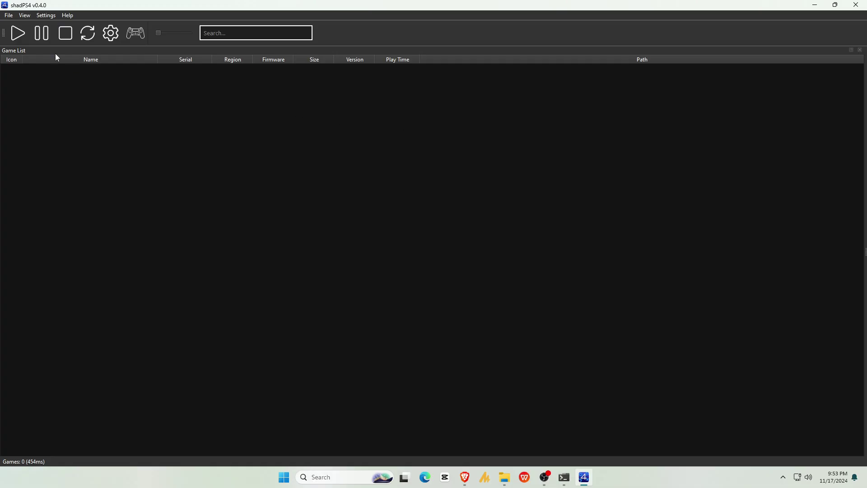
# Step: In shadPS4, install a game package (PKG) and accept the installation directory
pyautogui.click(8, 16)
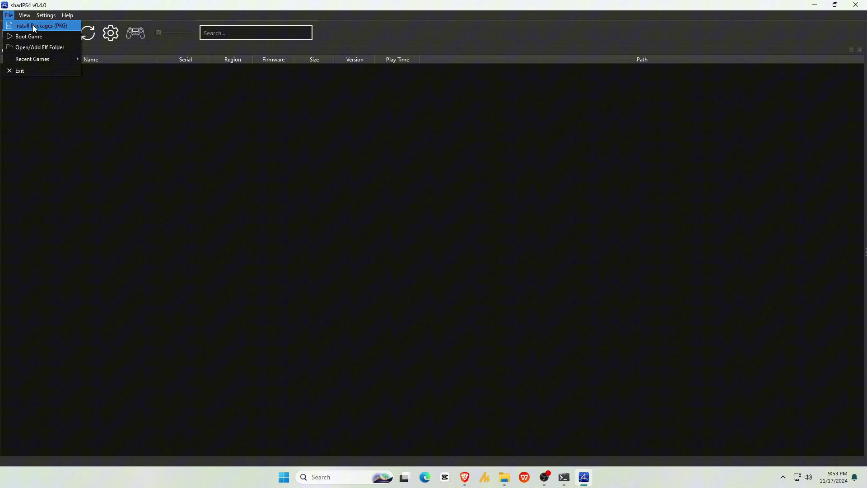
pyautogui.click(65, 29)
pyautogui.doubleClick(350, 86)
pyautogui.moveTo(181, 190); pyautogui.dragTo(137, 151)
pyautogui.click(342, 237)
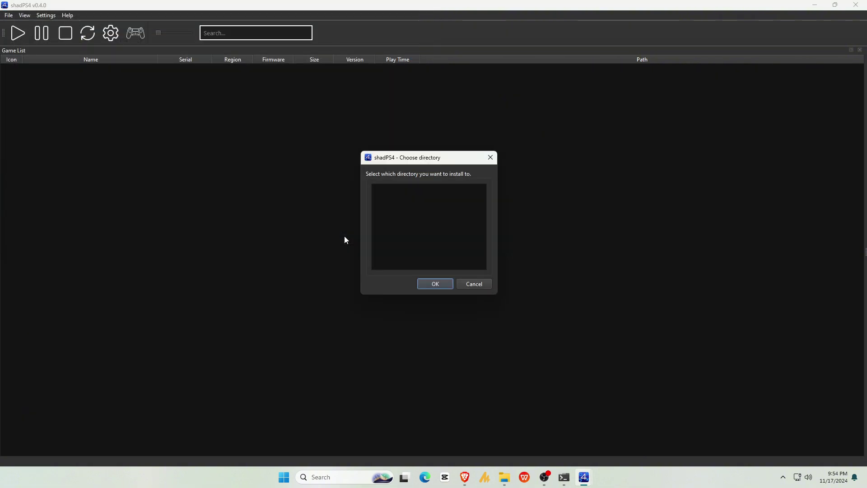
pyautogui.click(430, 283)
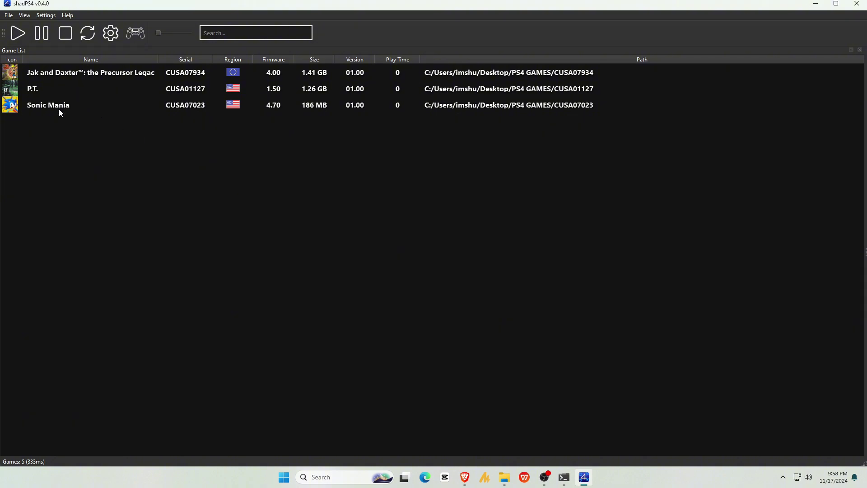
pyautogui.click(22, 15)
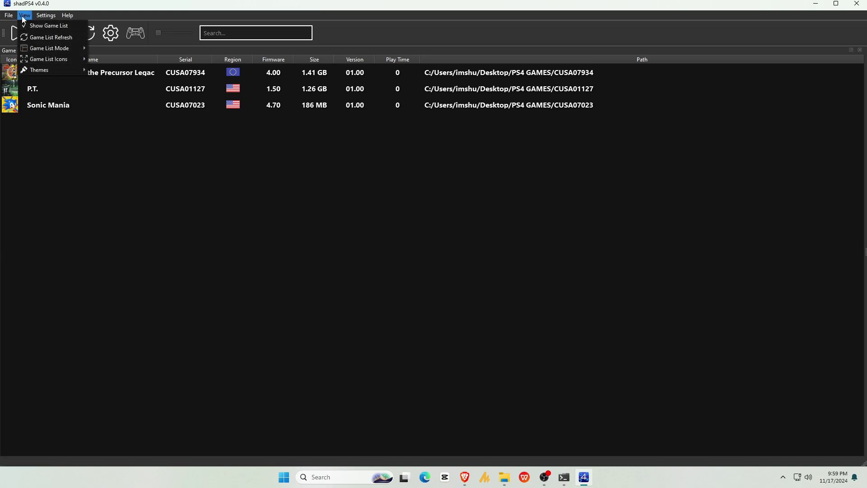
pyautogui.moveTo(34, 46)
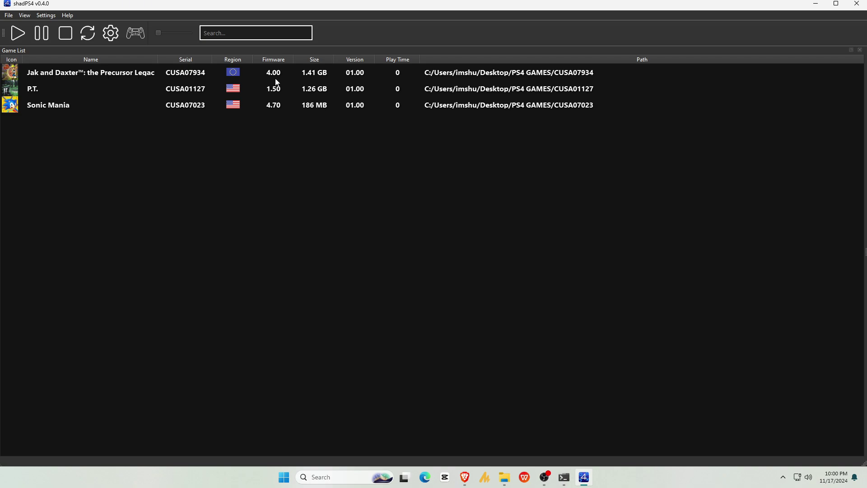
# Step: Enable fullscreen in the general settings, set the update channel to Nightly, and install the offered emulator update
pyautogui.click(111, 33)
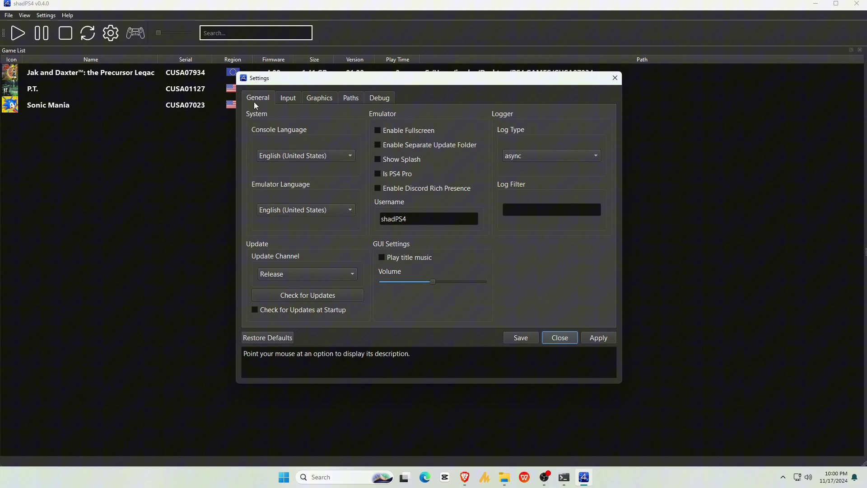
pyautogui.click(380, 131)
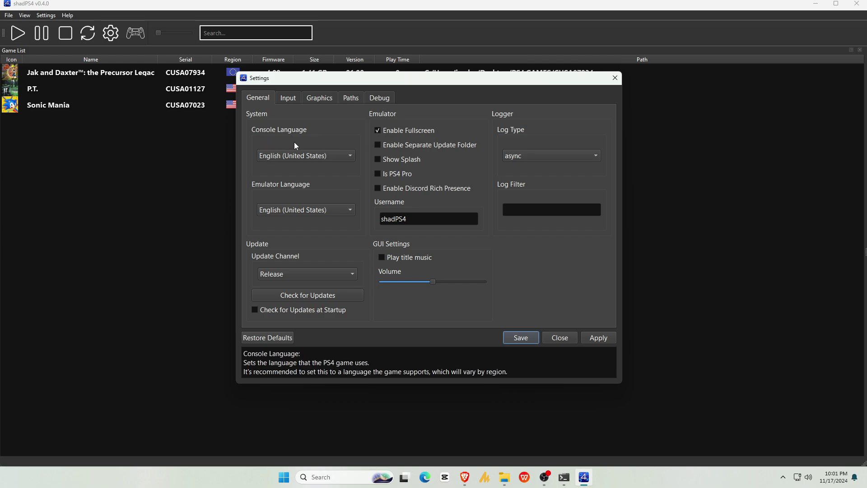
pyautogui.click(288, 274)
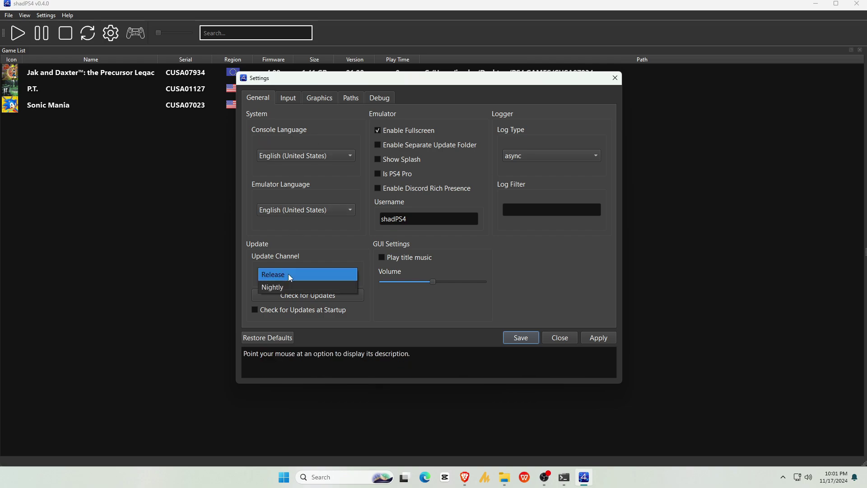
pyautogui.click(278, 289)
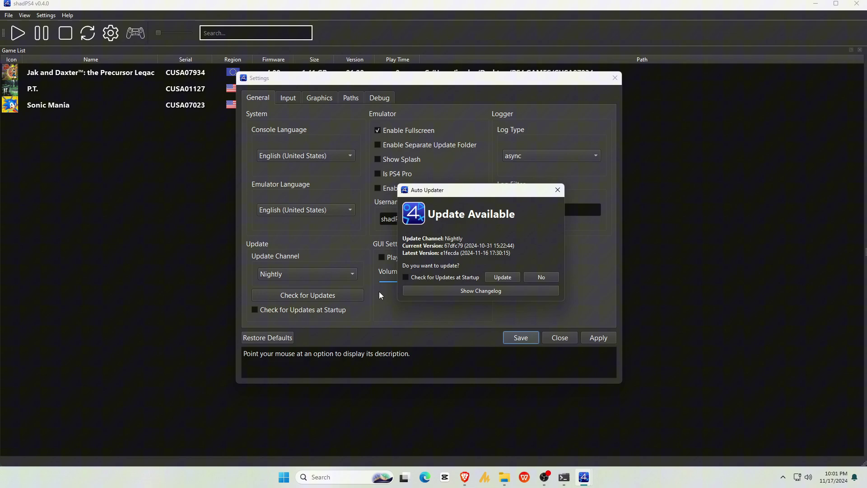
pyautogui.click(500, 277)
pyautogui.press('Return')
# Step: Enable checking for updates at startup, set the graphics device to NVIDIA GeForce RTX 3050, and save the settings
pyautogui.click(255, 310)
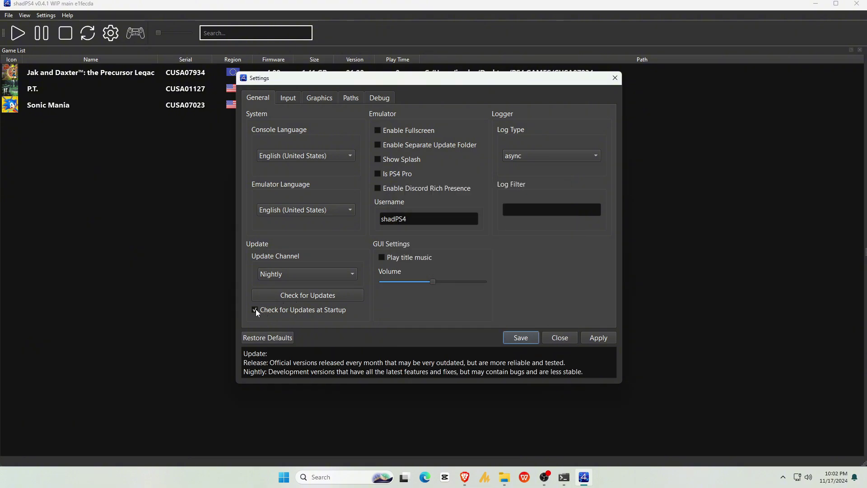
pyautogui.click(316, 99)
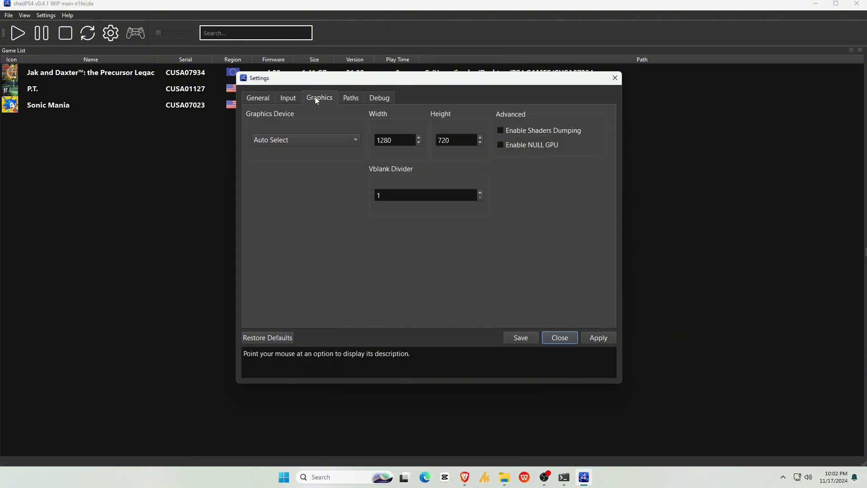
pyautogui.click(309, 142)
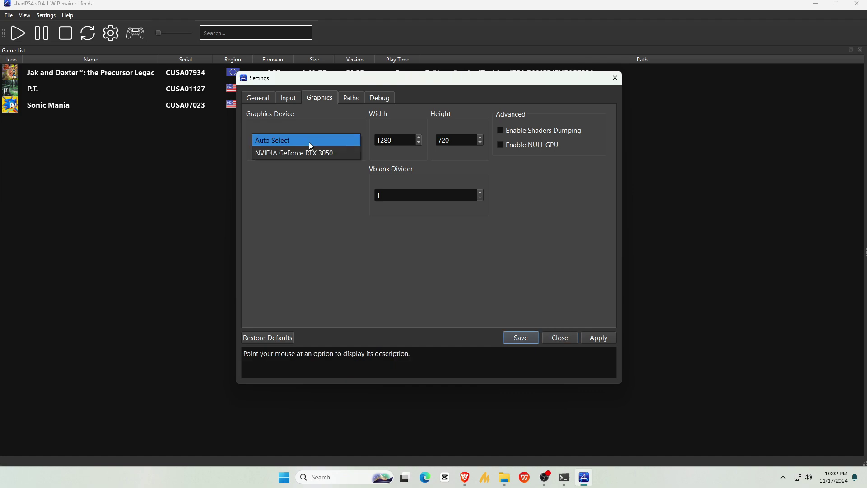
pyautogui.click(325, 149)
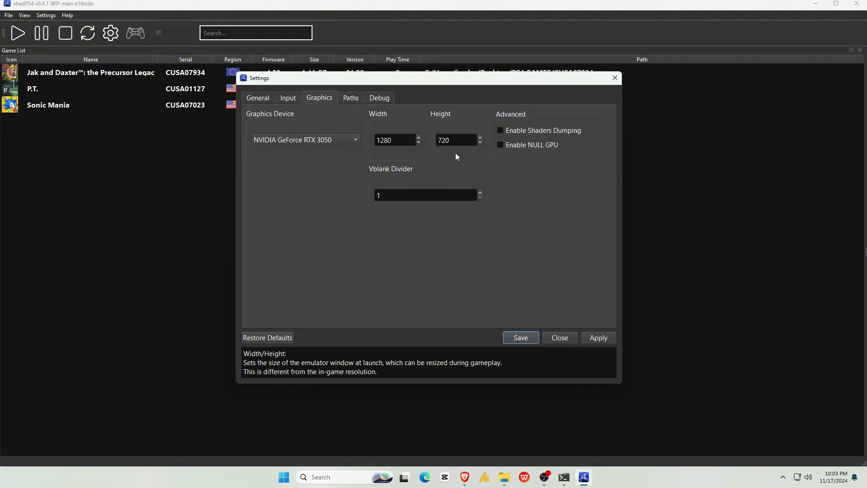
pyautogui.click(599, 338)
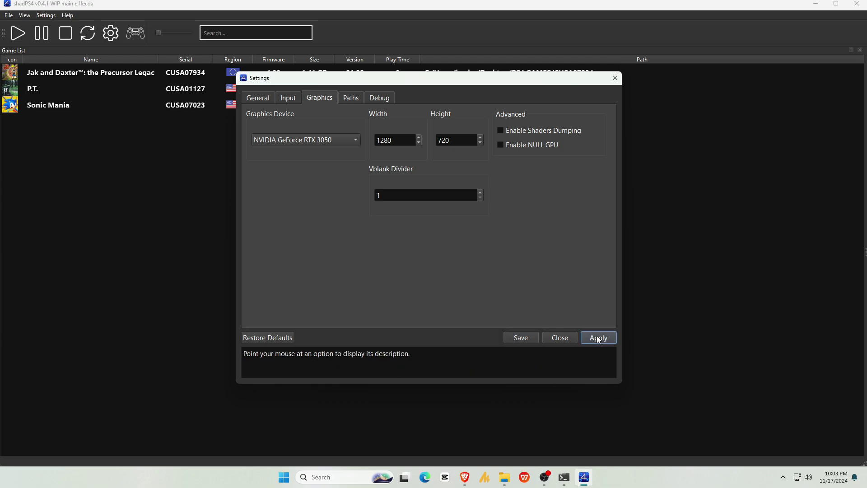
pyautogui.click(525, 338)
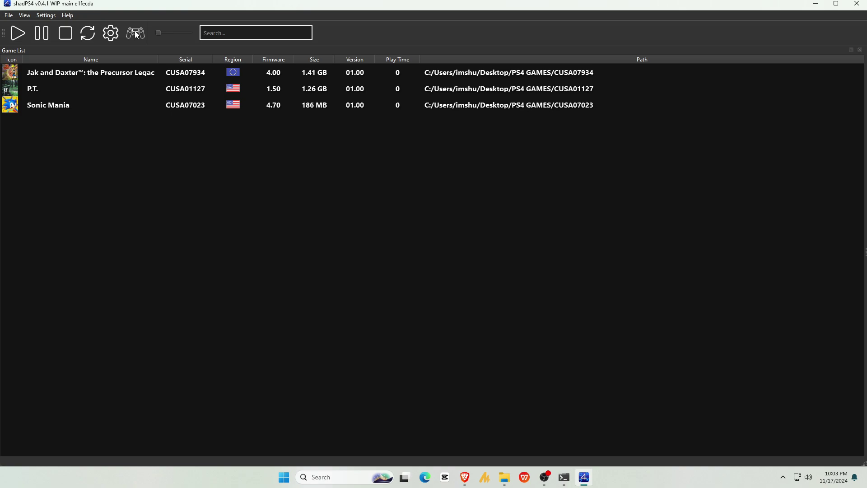
# Step: Start the game Jak and Daxter: the Precursor Legacy from the game list
pyautogui.doubleClick(55, 76)
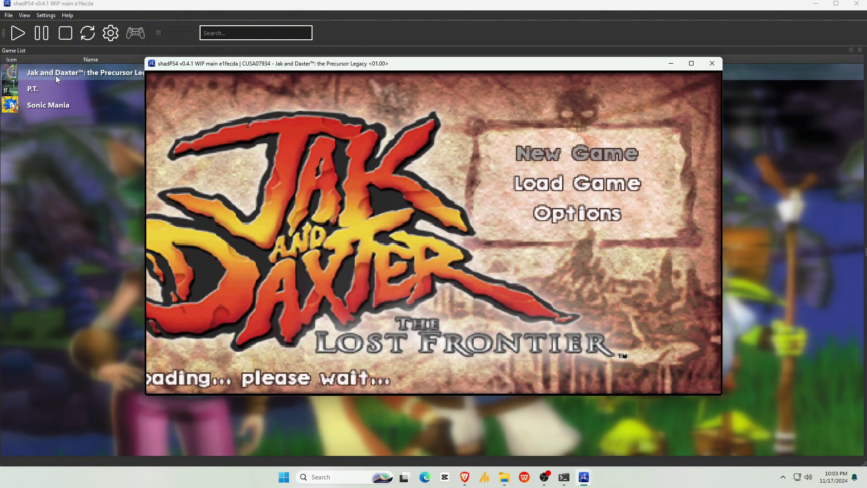